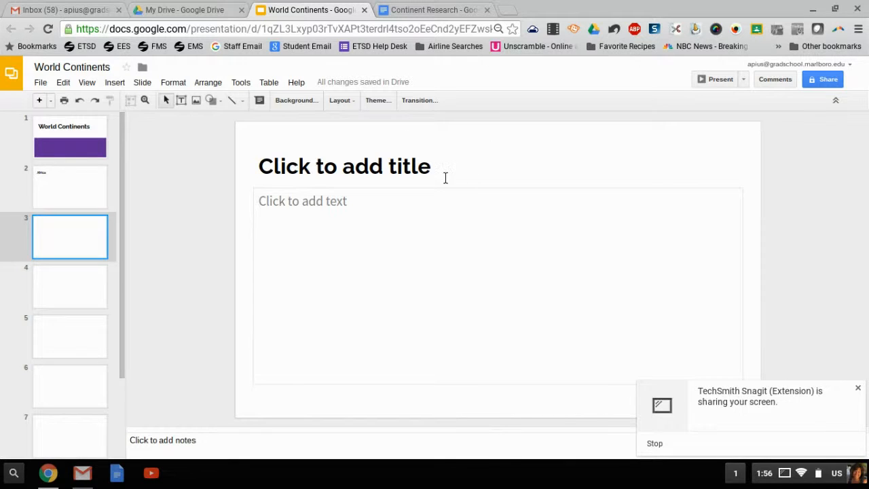
Title the third slide "Australia" and the fourth slide "South America"
type("Austr")
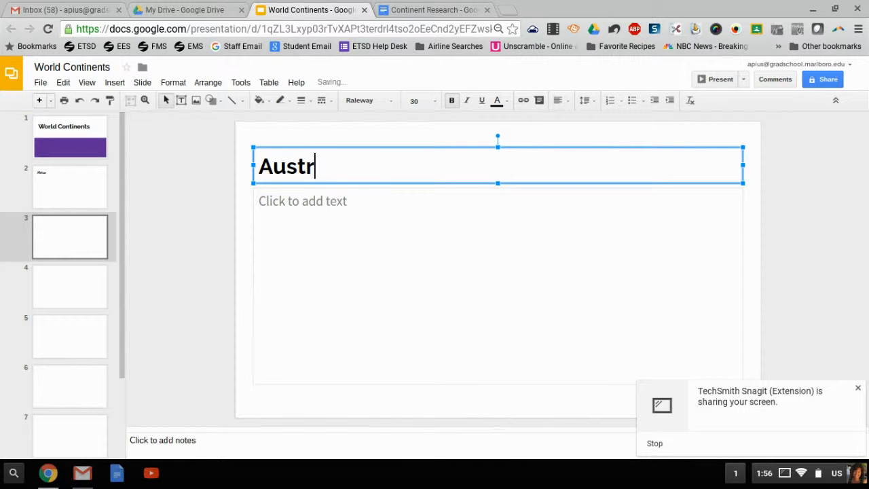
type("alia")
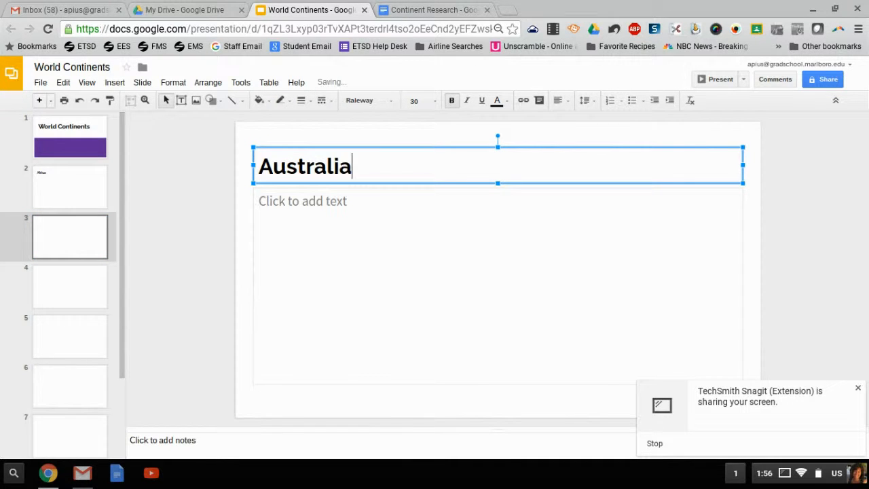
left_click(71, 299)
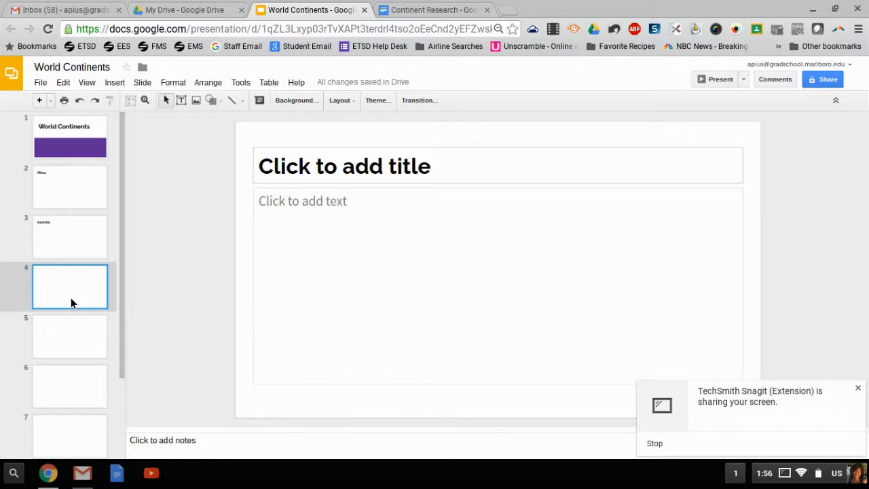
left_click(442, 172)
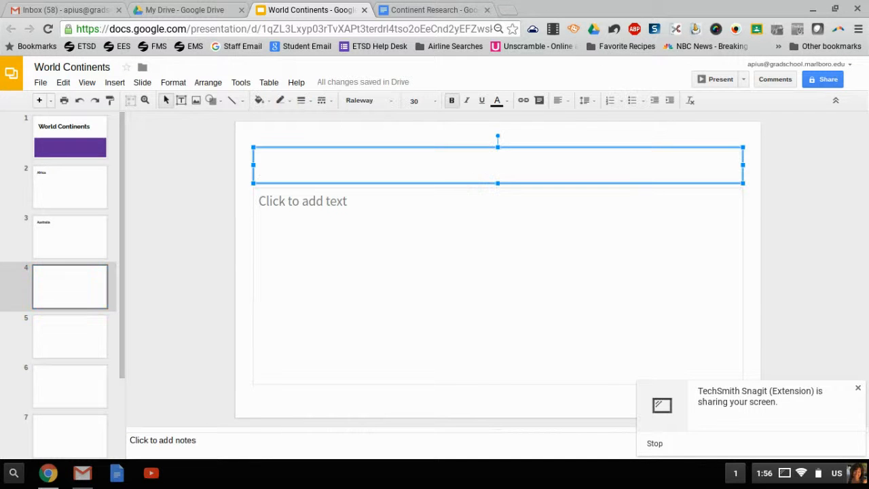
type("South")
type(" Amercia")
key("BackSpace")
key("BackSpace")
key("BackSpace")
type("ica")
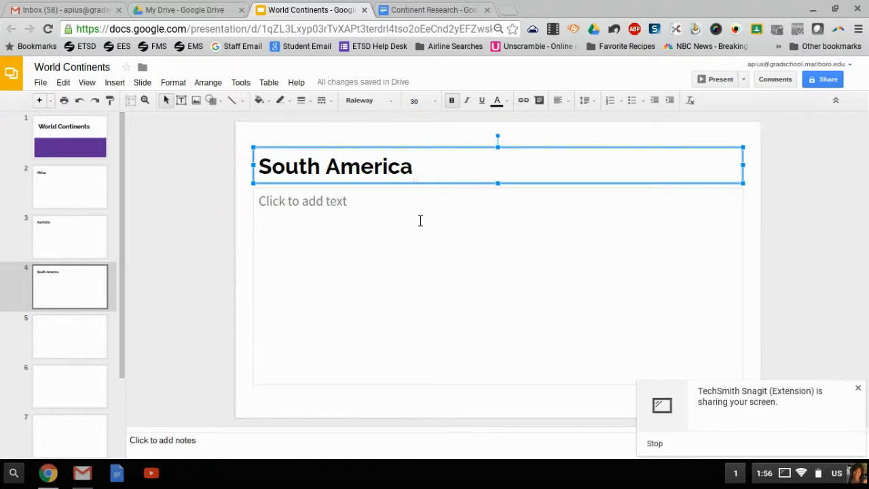
left_click(420, 221)
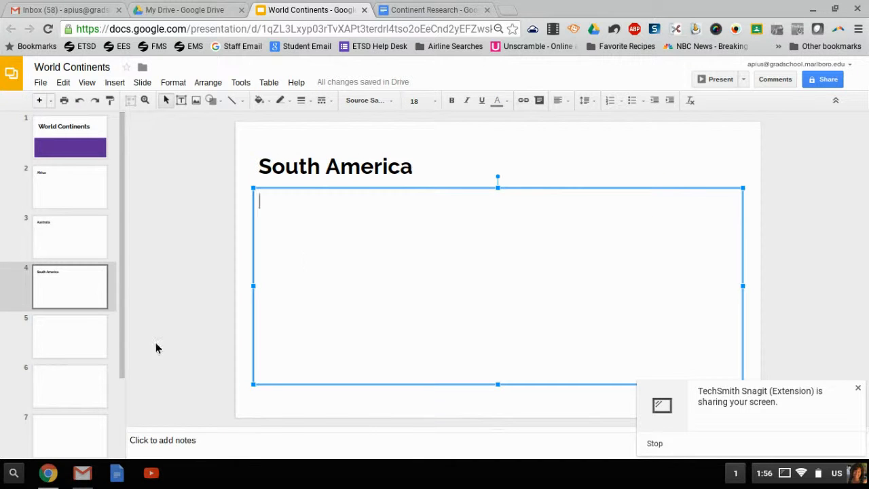
Title the last slide, slide 9, "Attribution"
left_click_drag(125, 325, 122, 434)
left_click(78, 420)
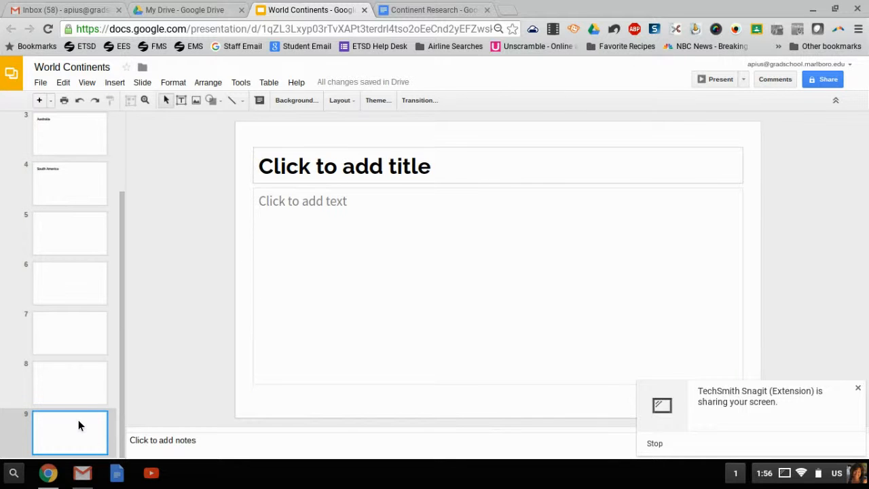
left_click(439, 178)
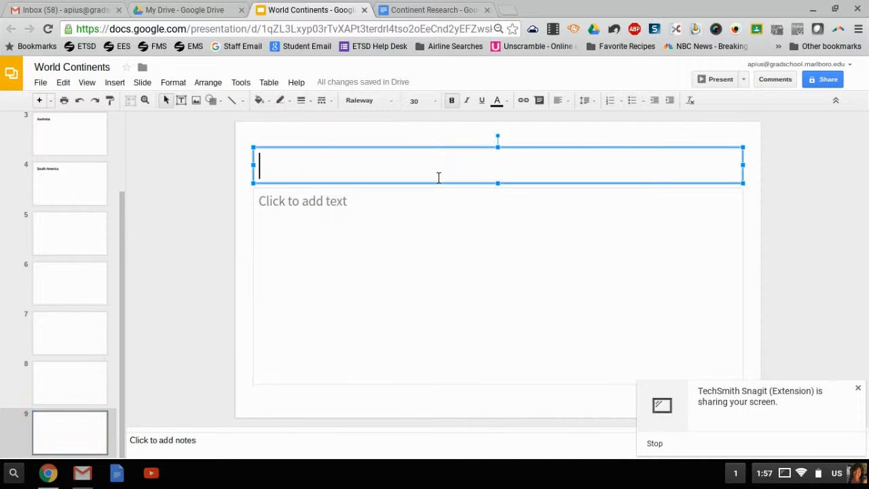
type("Attribution")
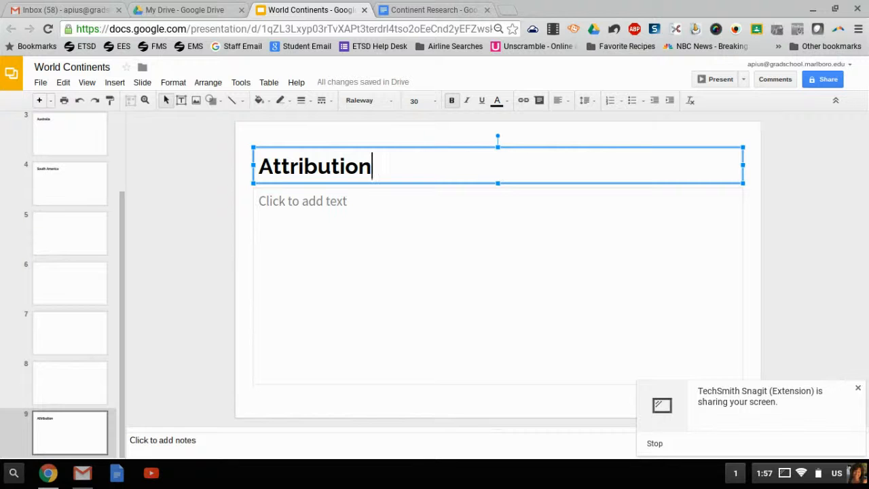
left_click(385, 206)
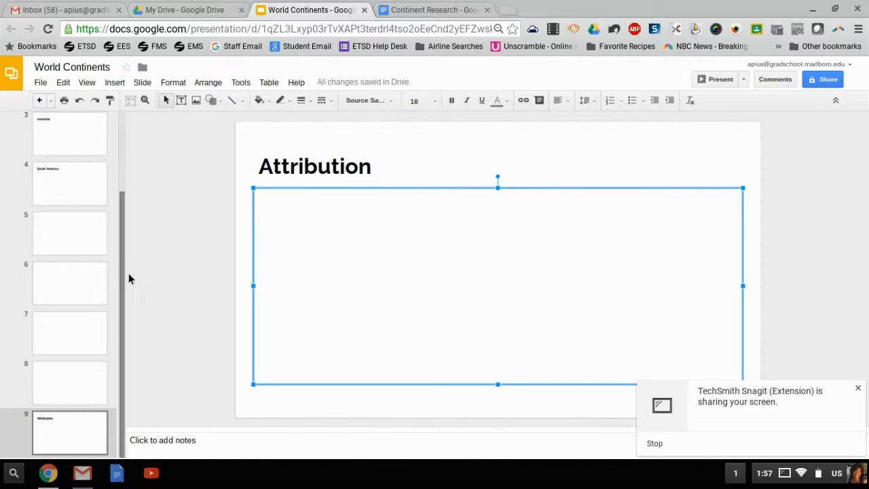
Copy Africa's population, size and interesting fact from the Continent Research document into the body of the Africa slide in the World Continents presentation
left_click_drag(122, 278, 129, 175)
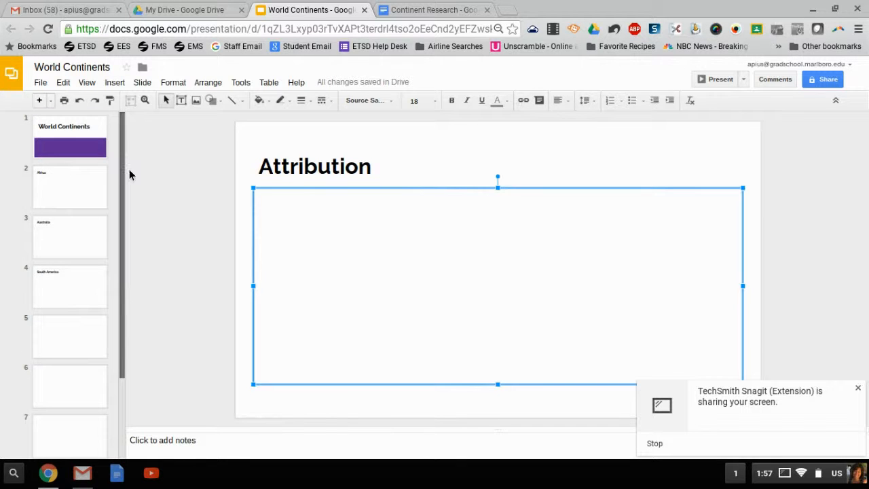
left_click(76, 190)
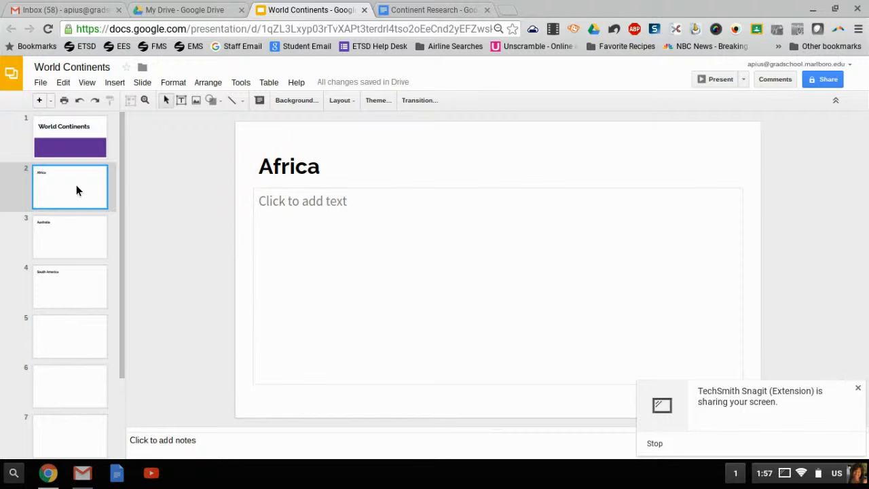
left_click(416, 15)
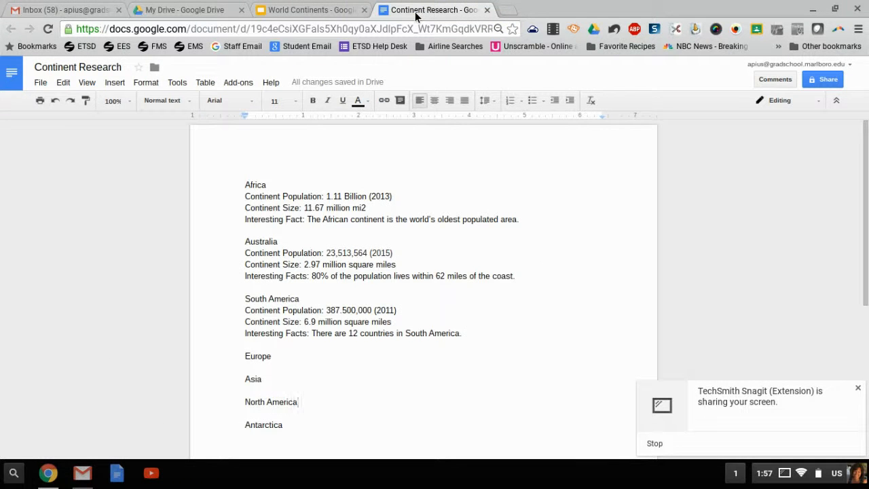
left_click_drag(524, 227, 242, 206)
key("ctrl+c")
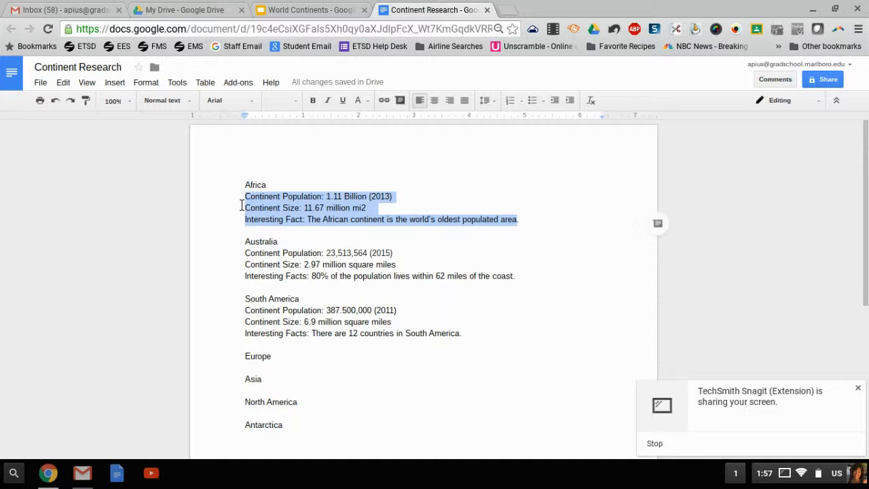
left_click(305, 13)
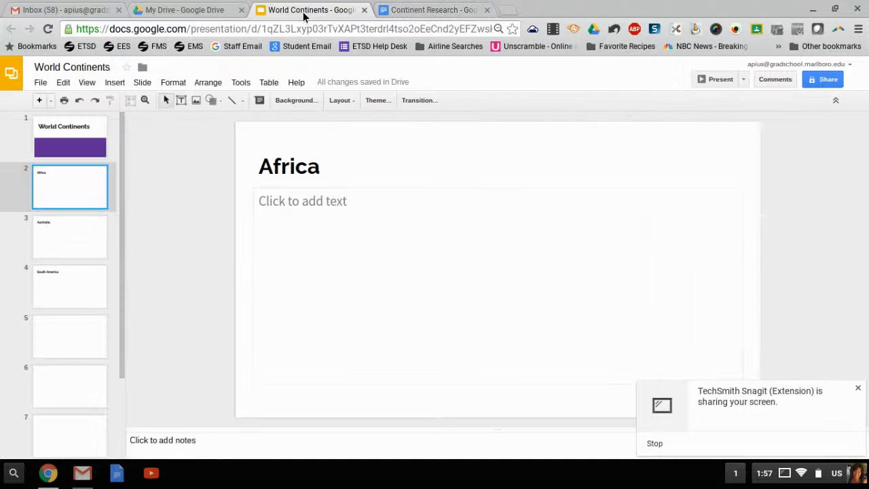
left_click(345, 205)
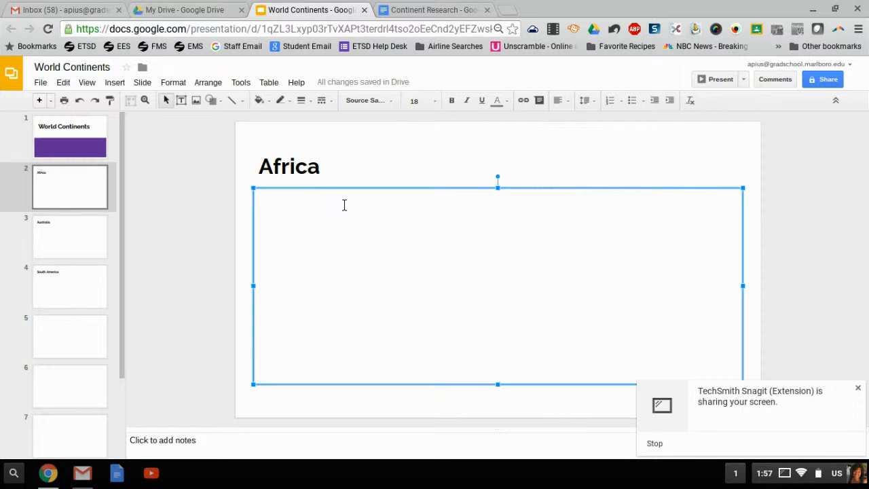
key("ctrl+v")
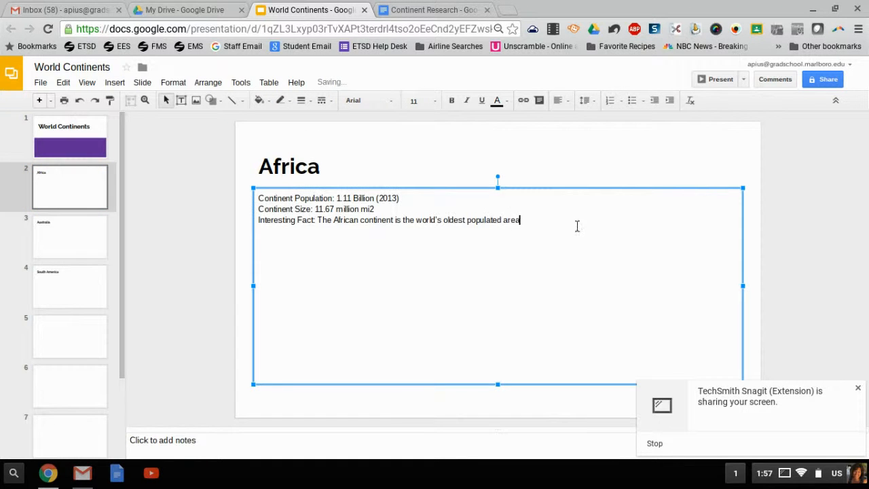
Format the pasted facts on the Africa slide as 18-point Raleway
left_click_drag(530, 227, 174, 191)
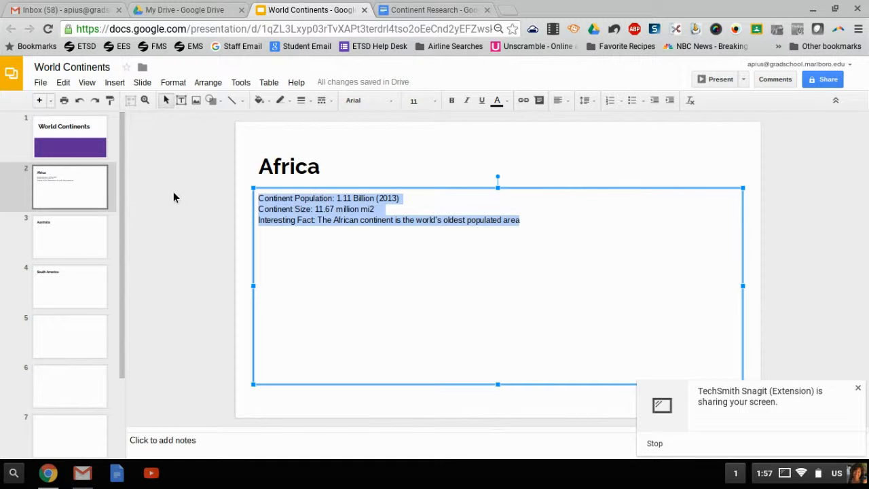
left_click(435, 101)
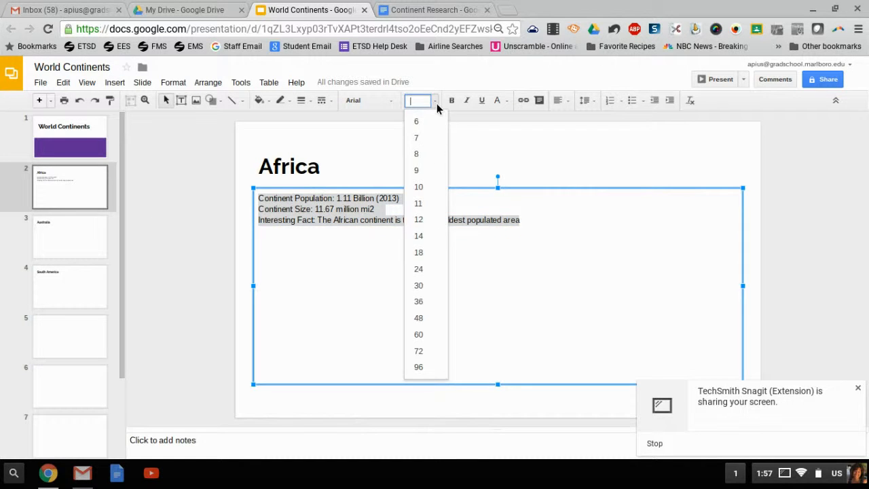
left_click(431, 256)
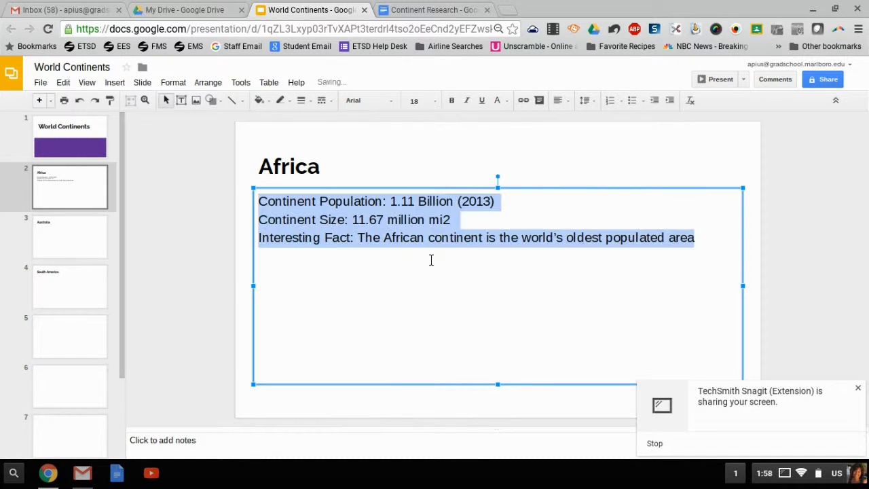
left_click(392, 103)
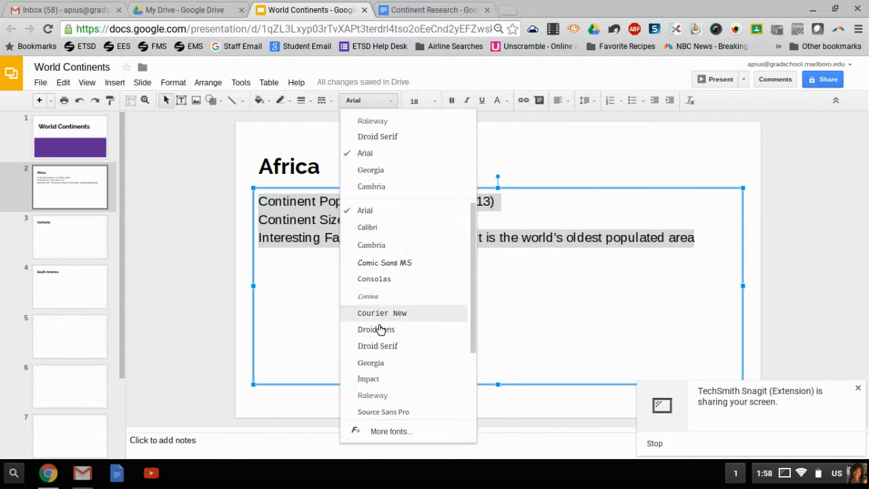
left_click(383, 398)
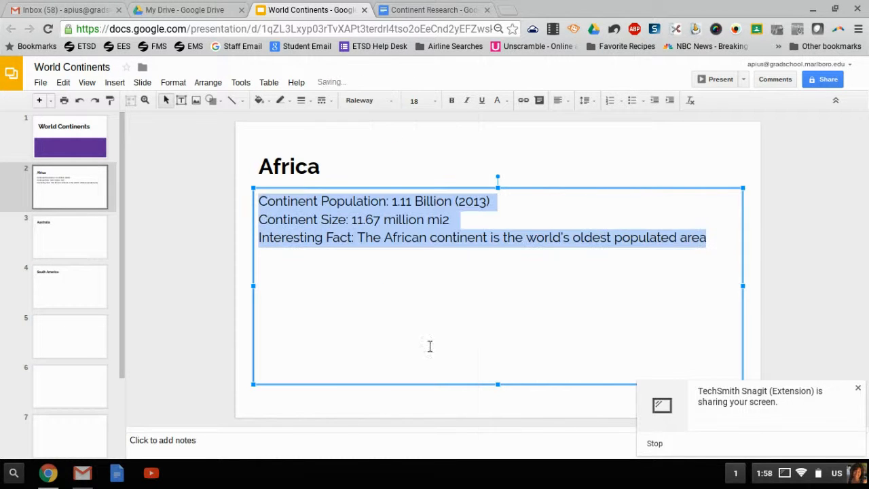
Narrow the Africa slide's body text box to about half its width, leaving the right half of the slide free
left_click(465, 322)
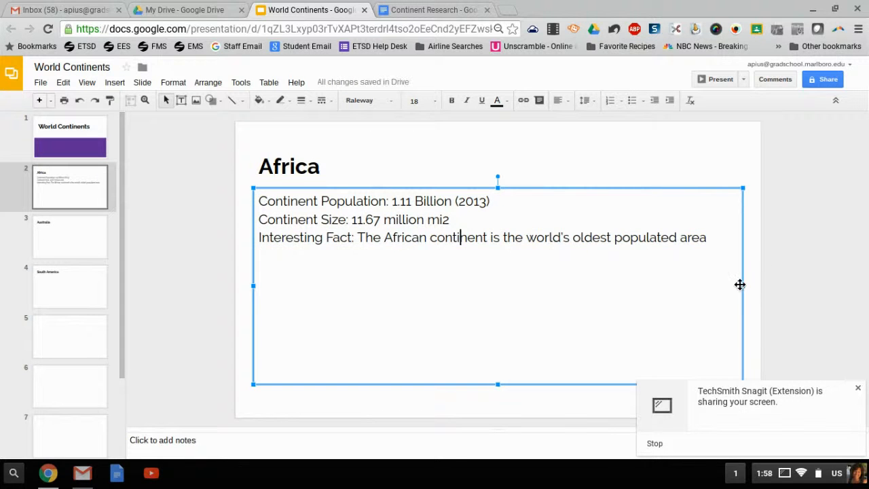
left_click_drag(751, 291, 497, 294)
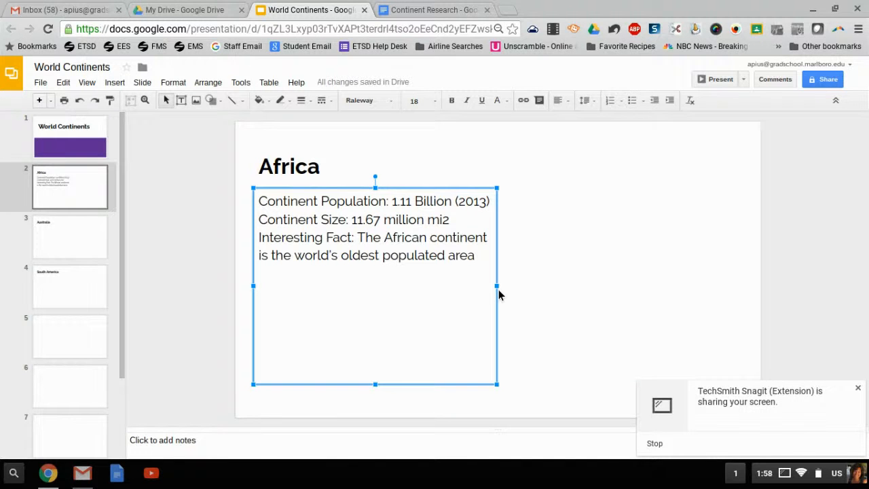
left_click(522, 290)
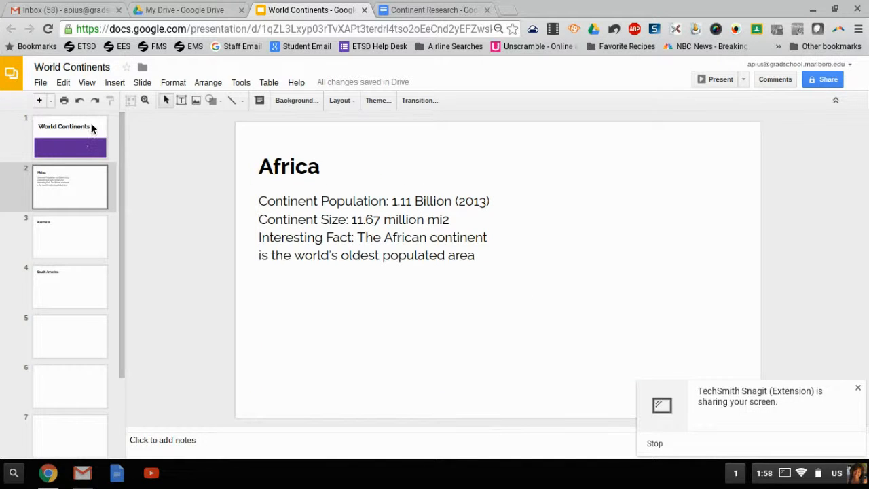
Insert the image Seven Continents.png from Downloads onto the World Continents title slide
left_click(80, 144)
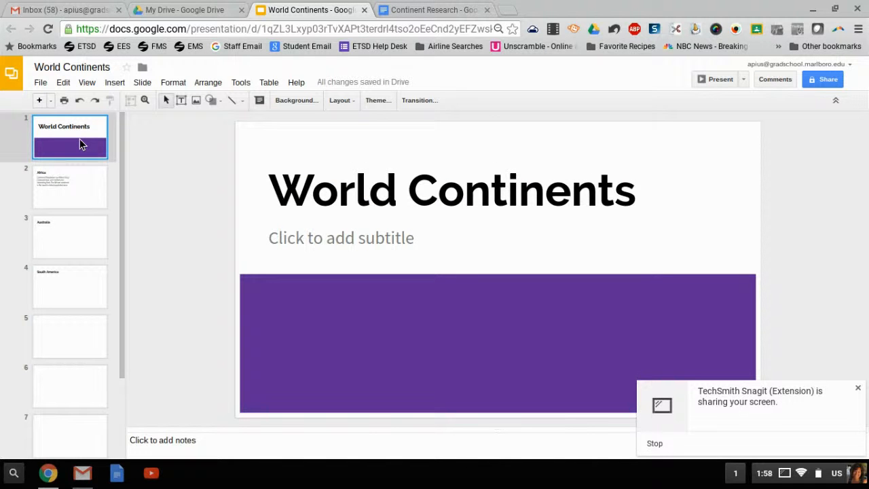
left_click(115, 83)
left_click(217, 139)
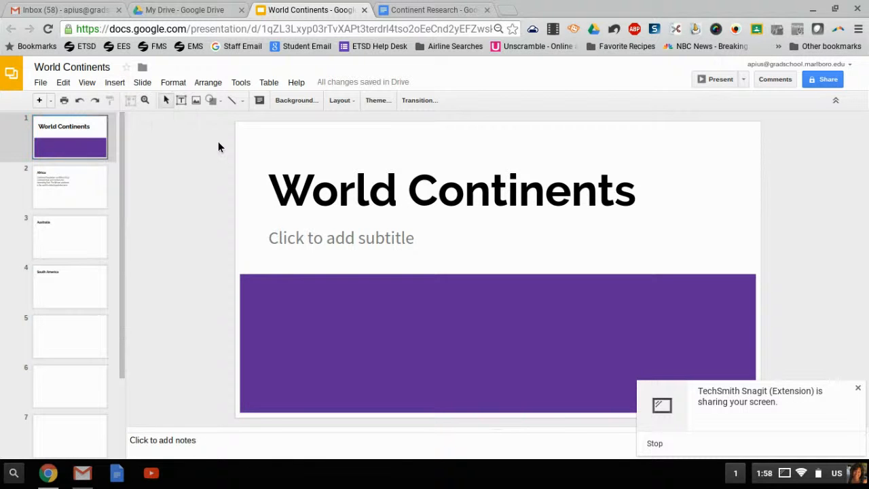
left_click(196, 101)
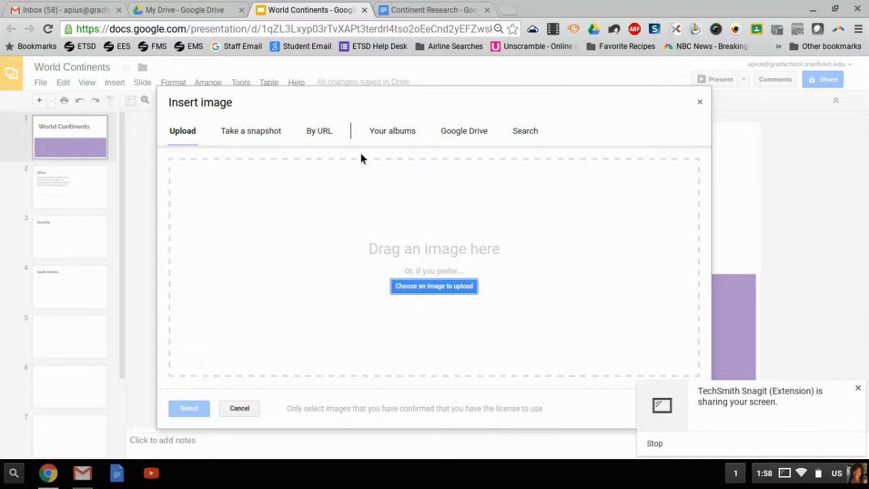
left_click(420, 289)
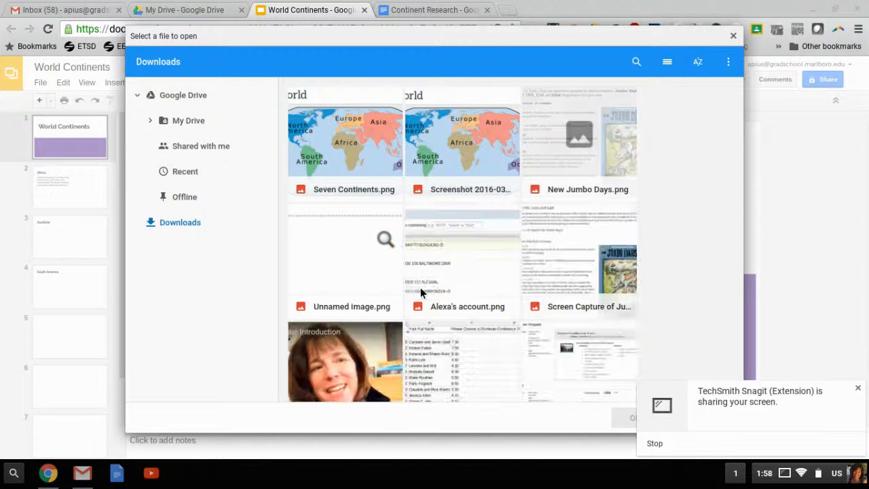
left_click(345, 161)
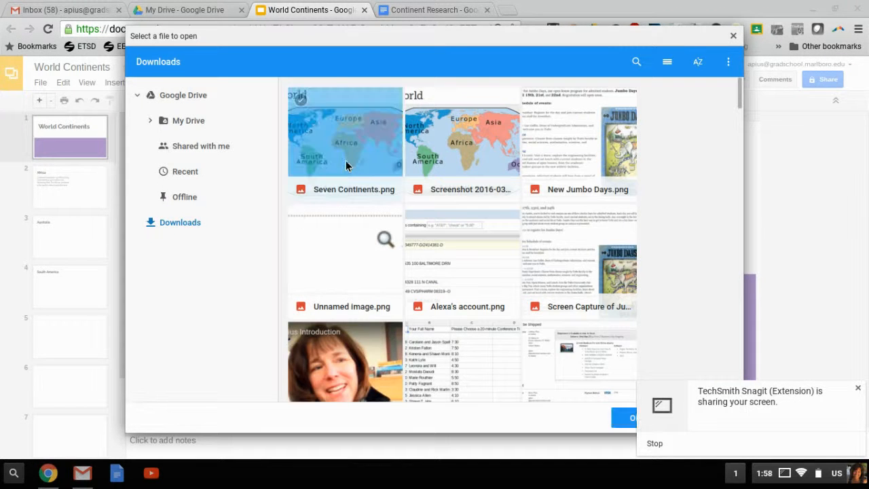
left_click(631, 419)
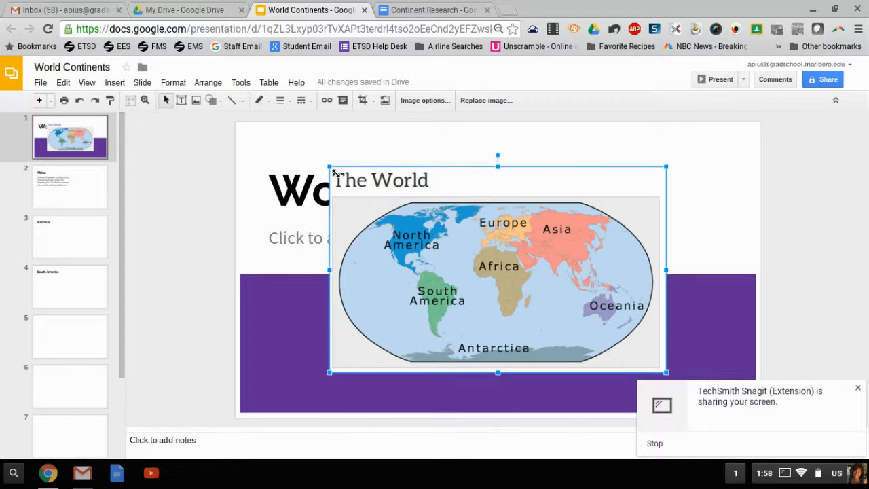
Shrink the world map image to about 70% of its size and place it below the title, over the right part of the purple block
left_click_drag(334, 172, 434, 262)
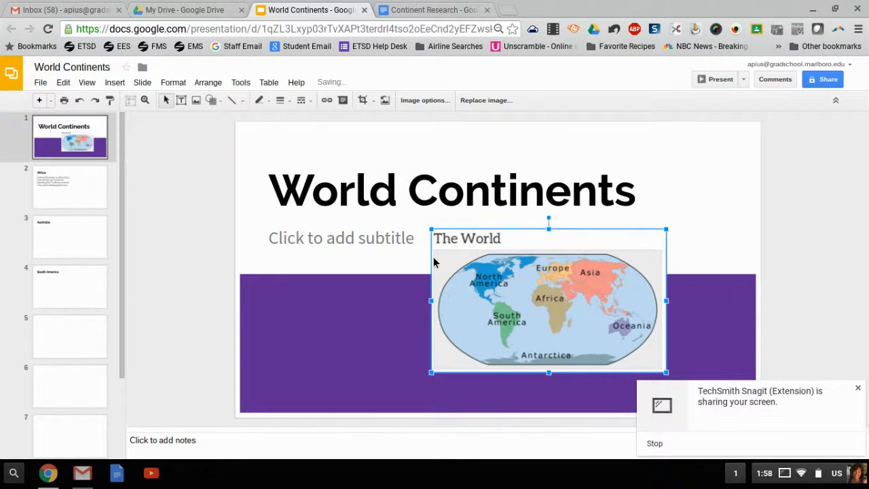
left_click_drag(452, 271, 493, 278)
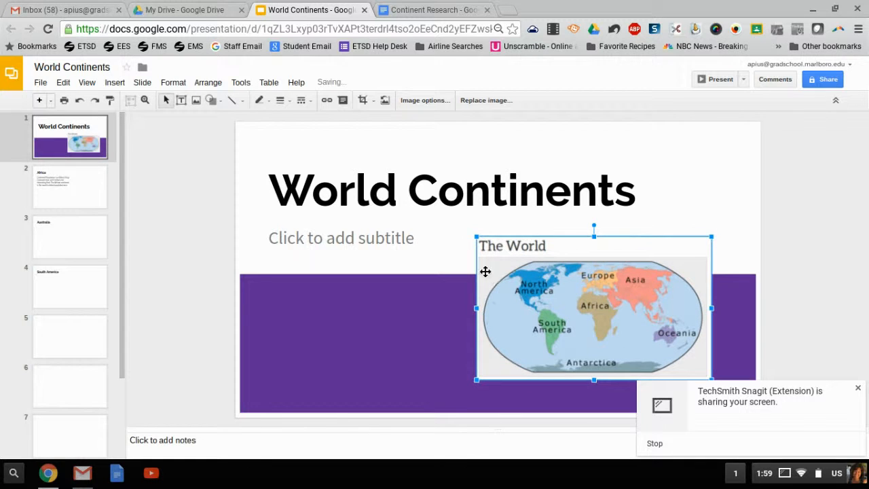
left_click(446, 303)
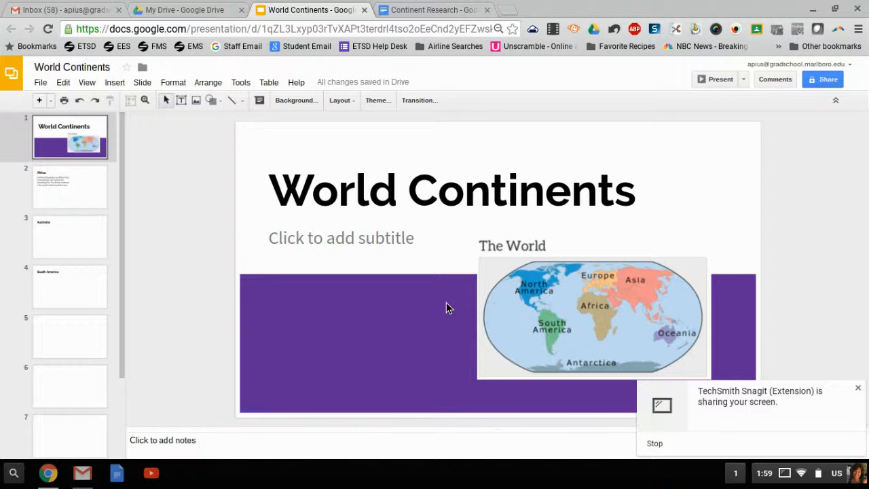
On the Africa slide, run an image search for "africa" with the Research tool
left_click(76, 198)
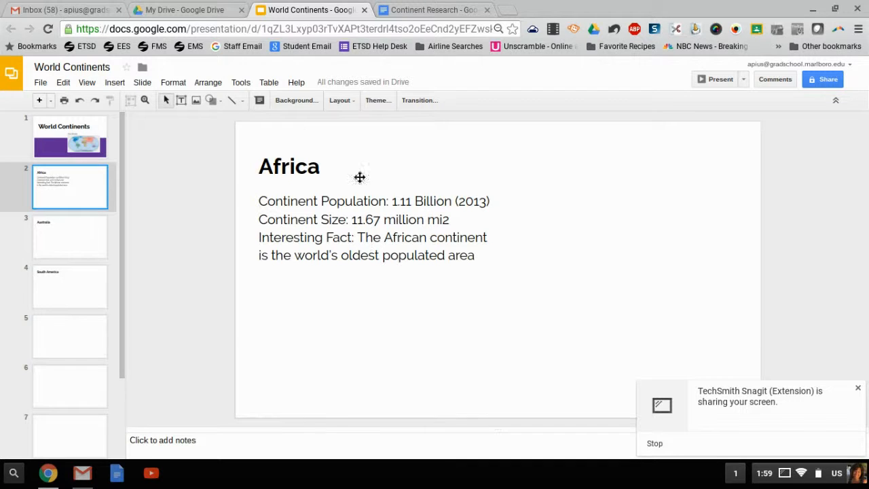
left_click(244, 86)
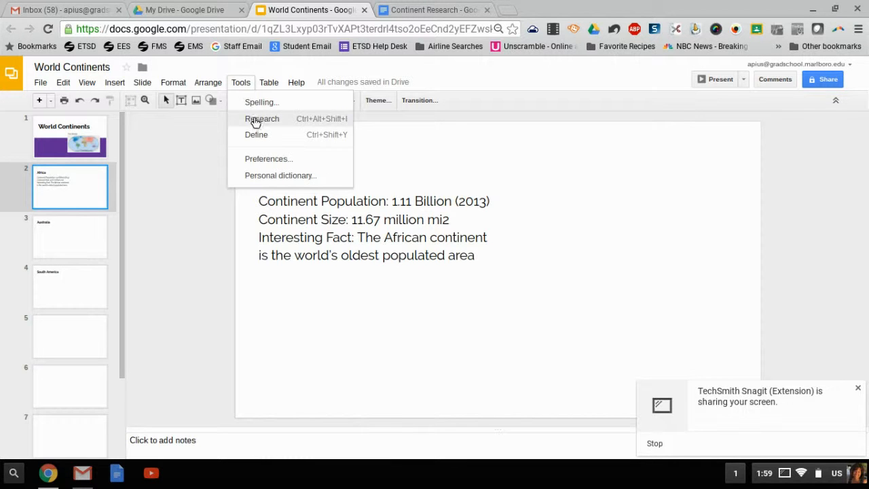
left_click(255, 119)
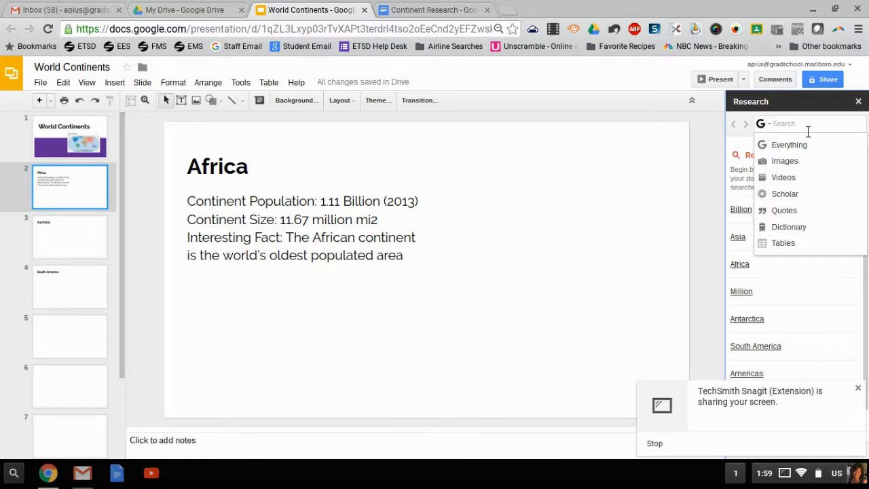
left_click(790, 163)
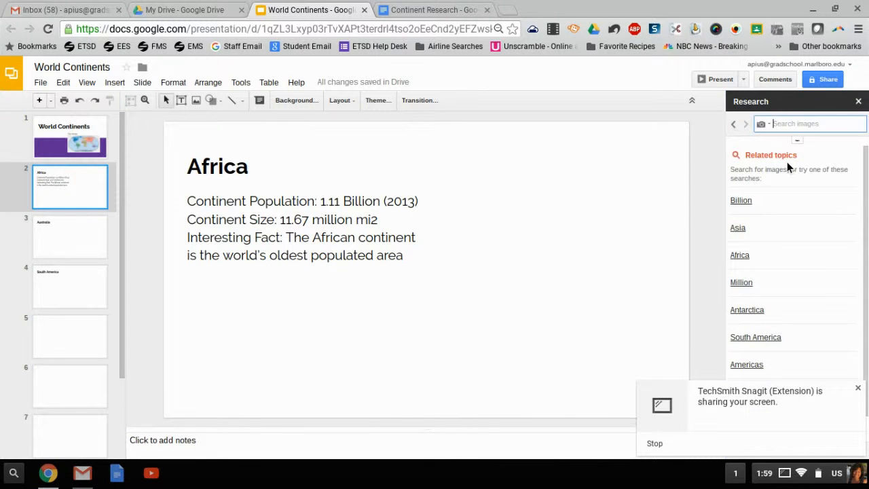
type("africa c")
key("BackSpace")
key("Return")
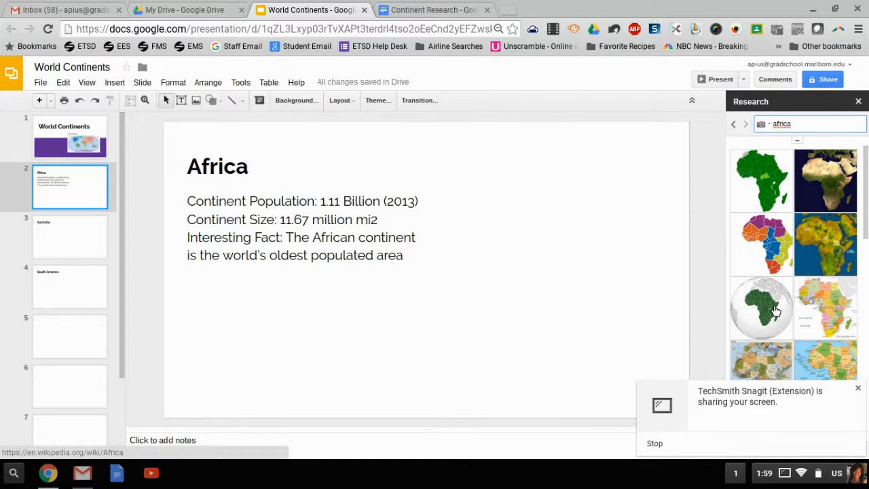
Insert the globe image with Africa in dark green onto the Africa slide and place it beside the facts text
mouse_move(777, 310)
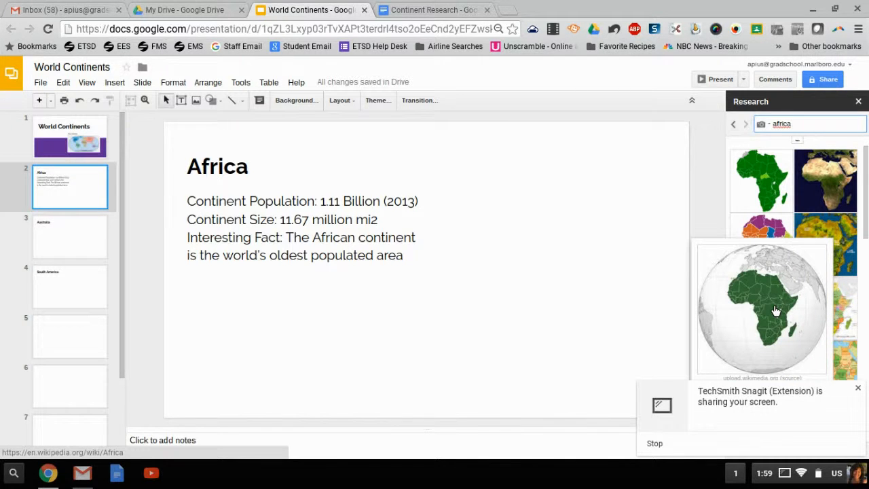
left_click_drag(776, 310, 556, 246)
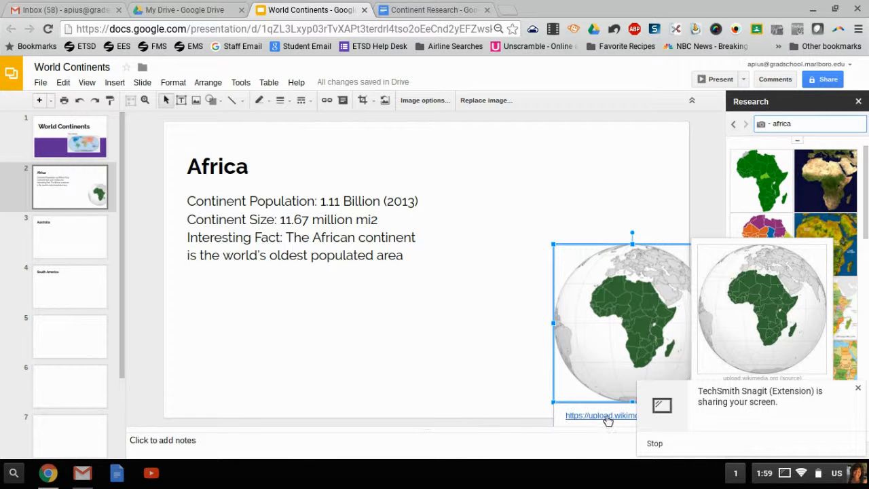
left_click_drag(595, 334, 524, 280)
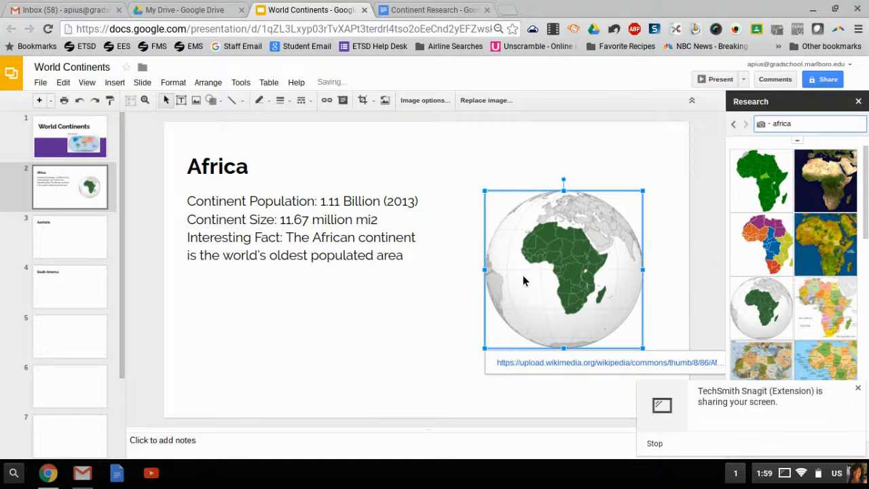